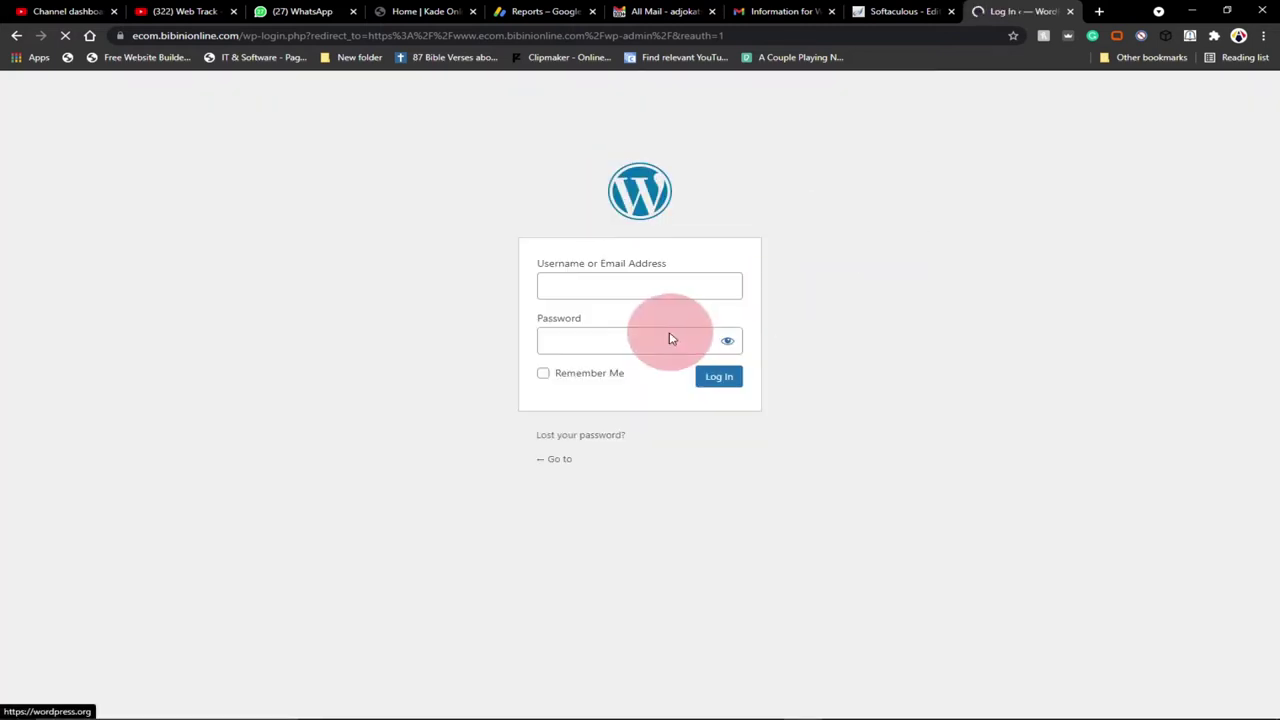
# Log in as the site administrator using the browser's saved username and password
pyautogui.click(545, 272)
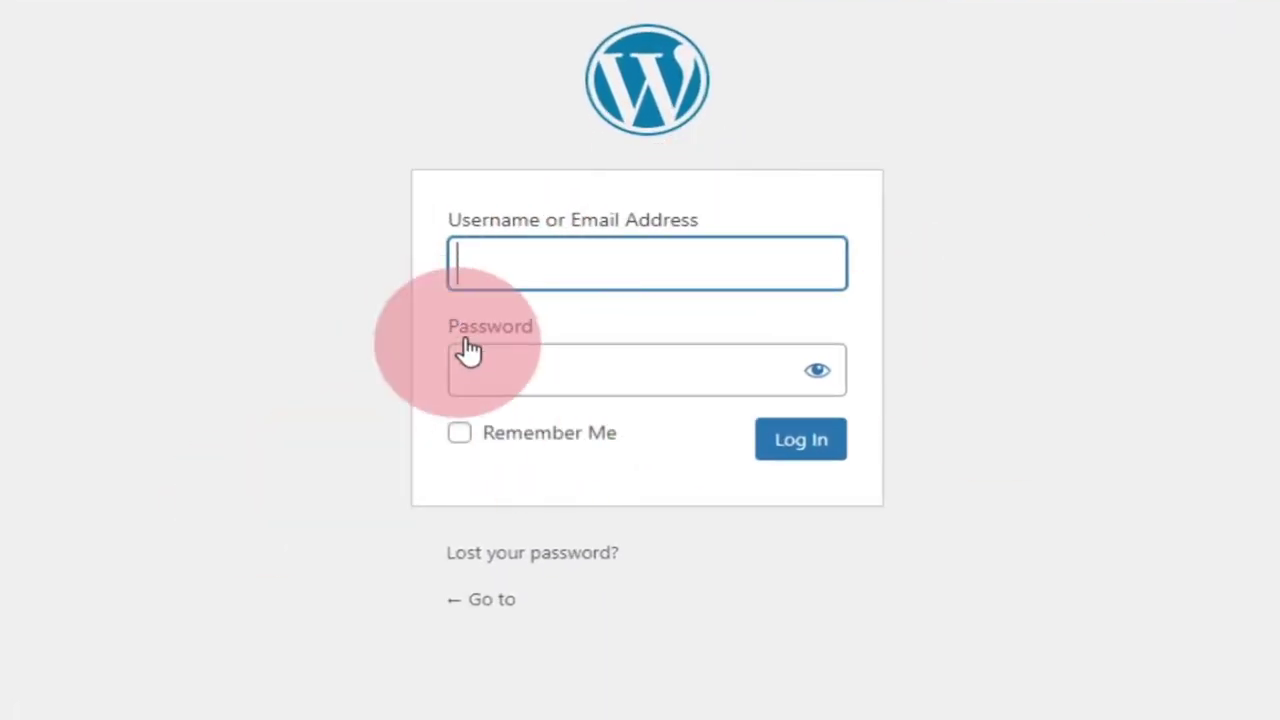
pyautogui.click(491, 271)
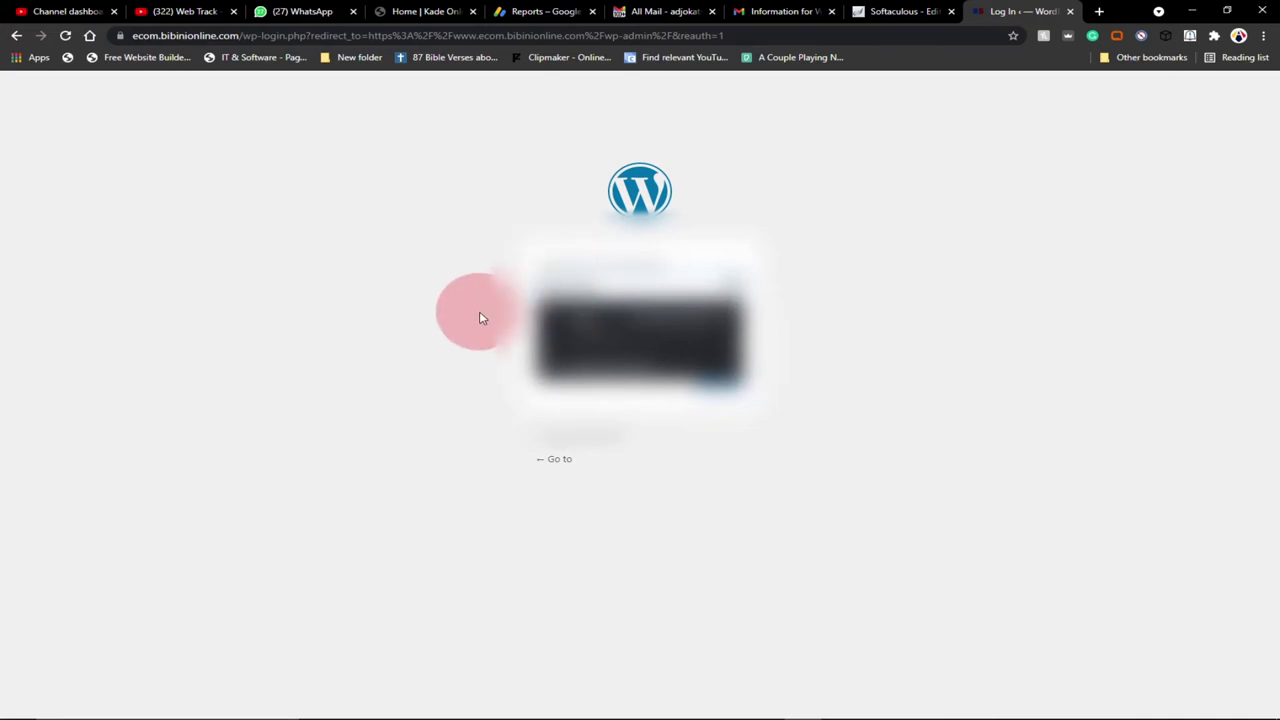
pyautogui.click(575, 328)
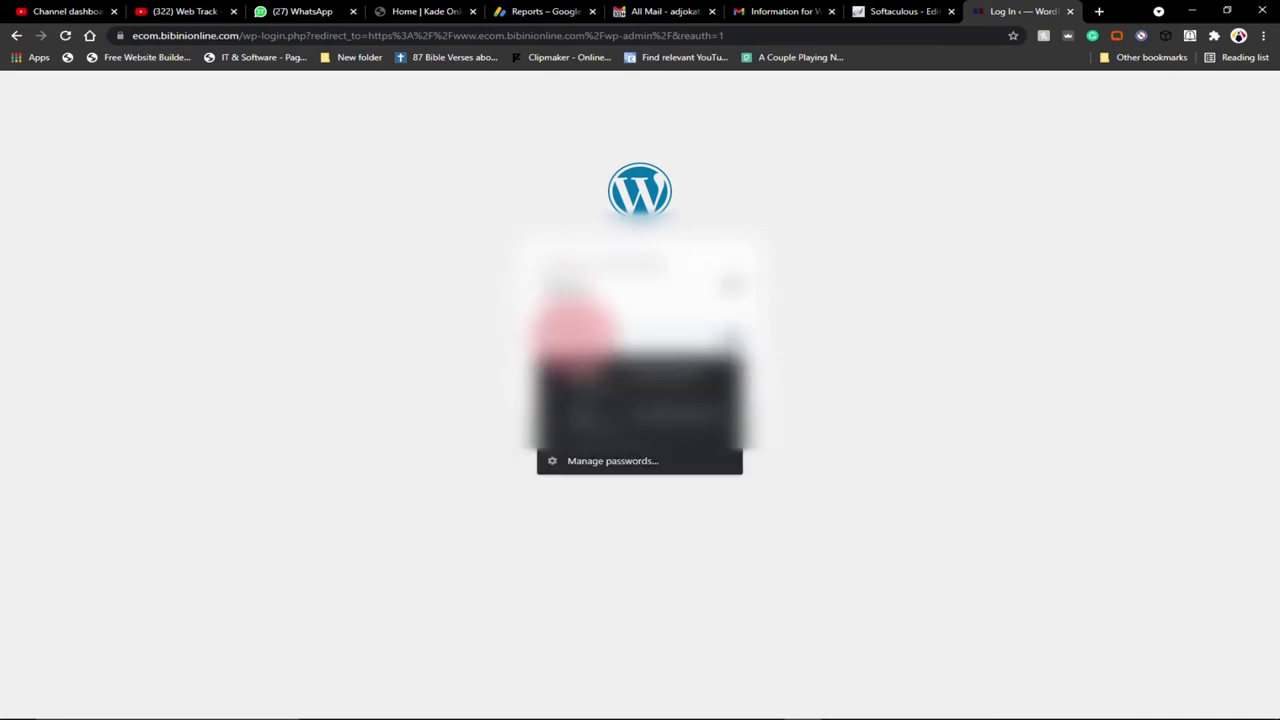
pyautogui.press('Down')
pyautogui.press('Return')
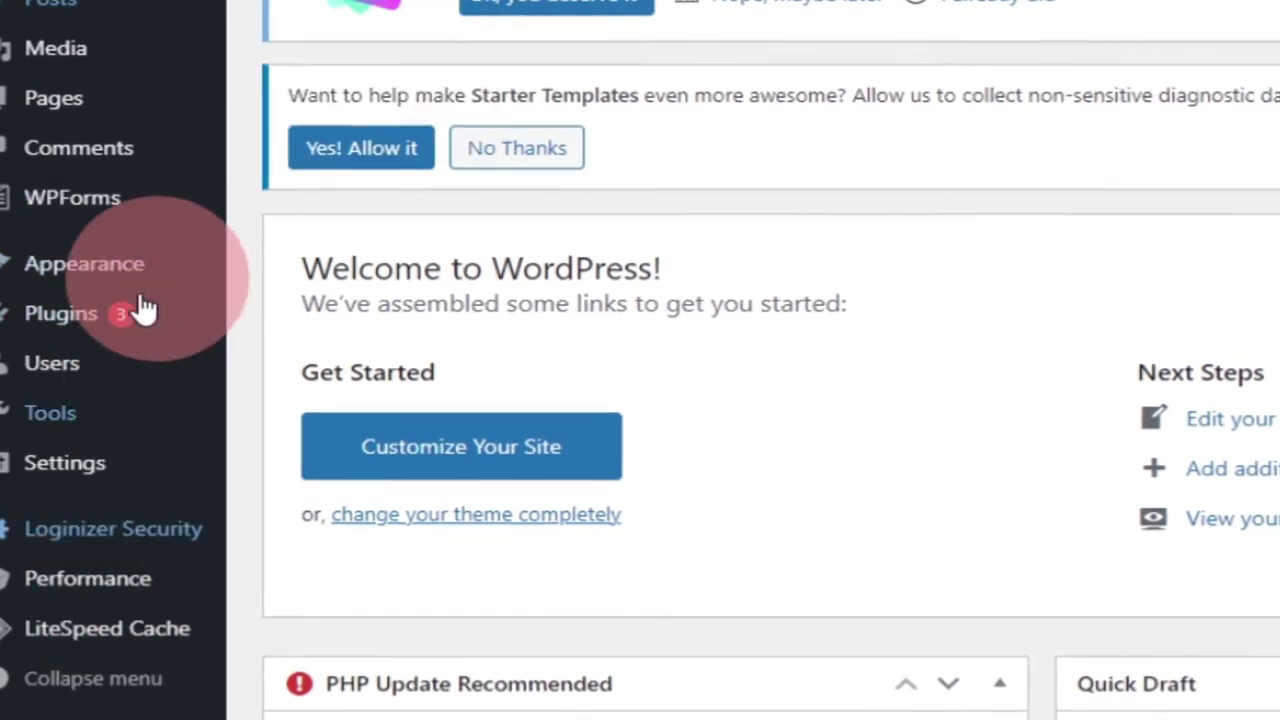
# Go to Users > Add New to bring up the empty Add New User form
pyautogui.moveTo(70, 370)
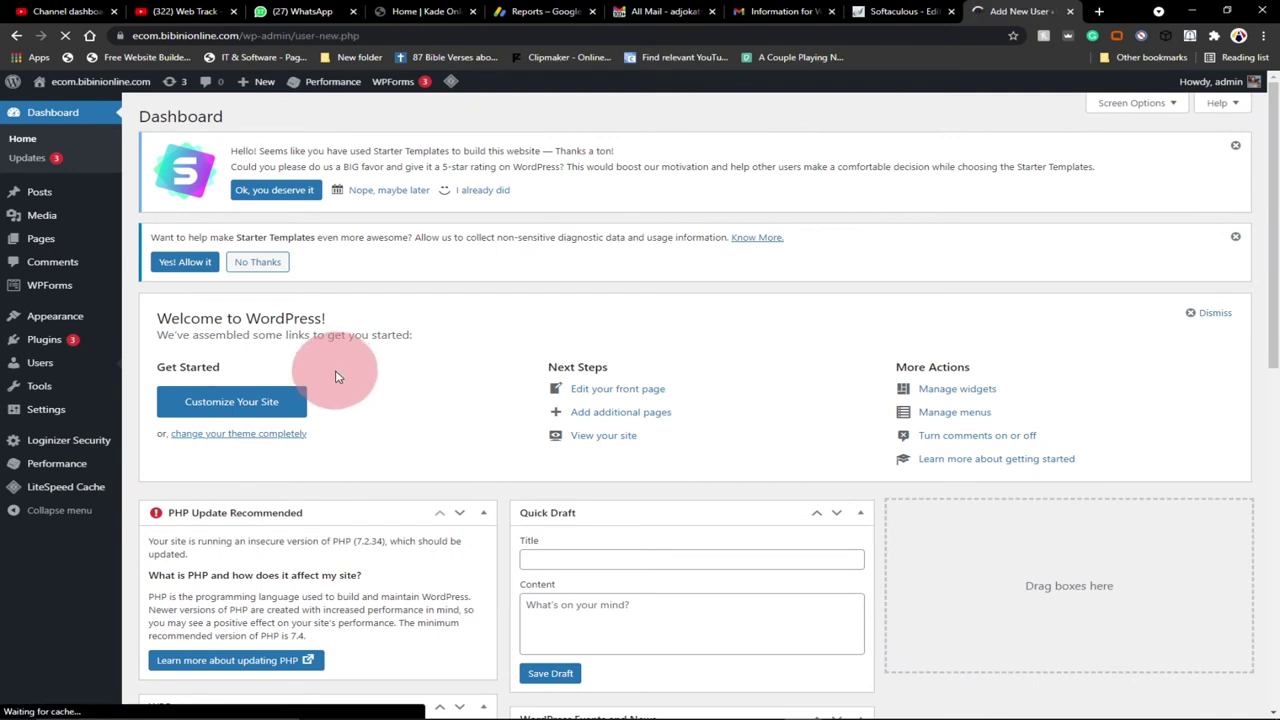
pyautogui.scroll(-1, 633, 349)
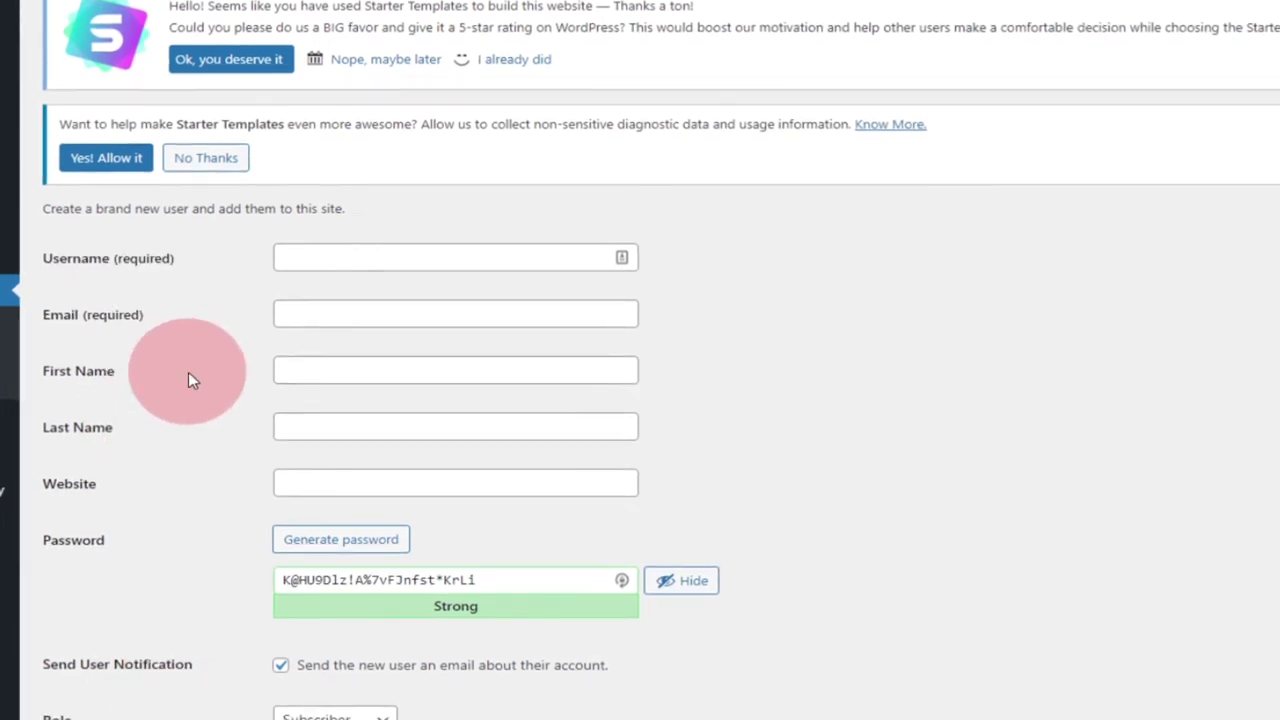
pyautogui.scroll(-1, 188, 372)
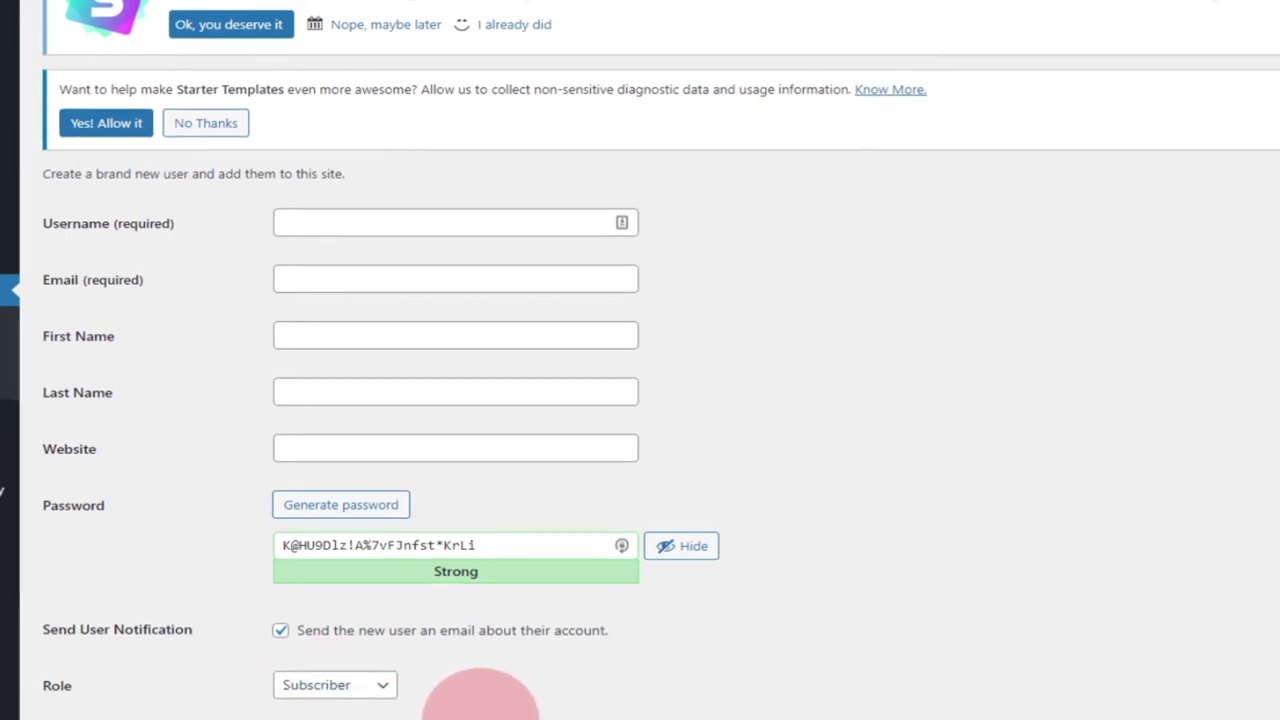
pyautogui.click(382, 688)
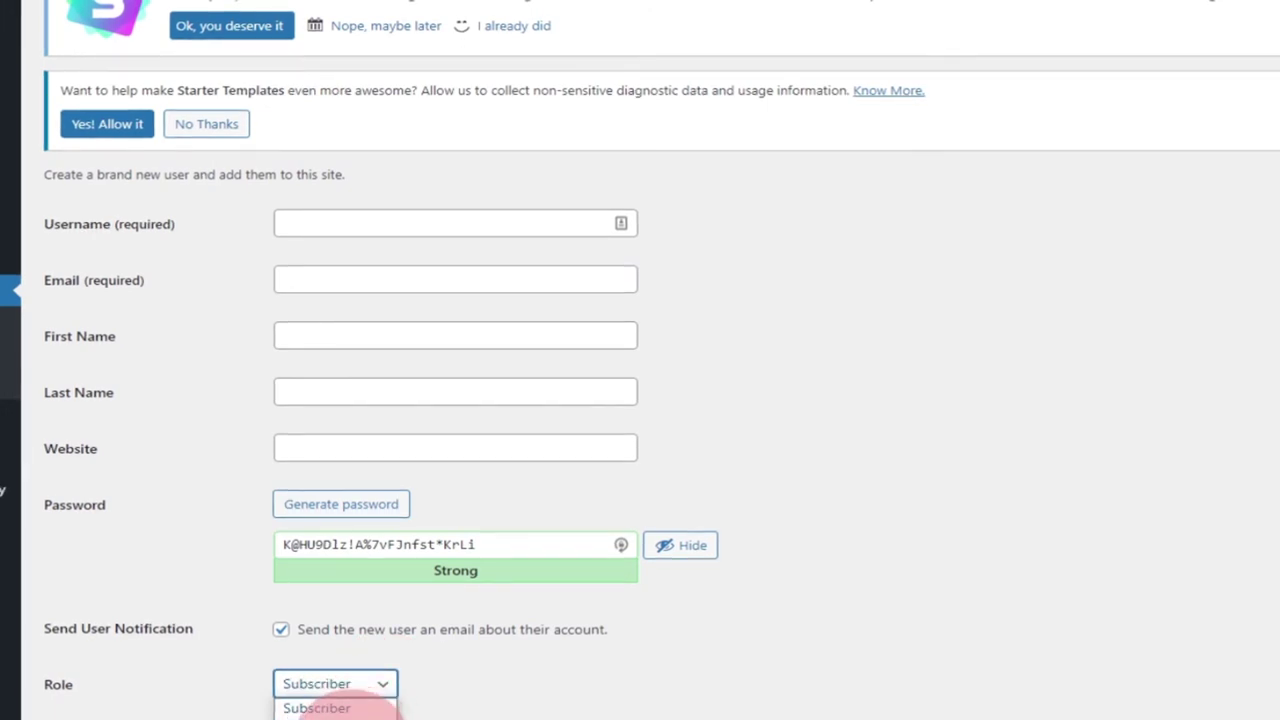
pyautogui.click(453, 704)
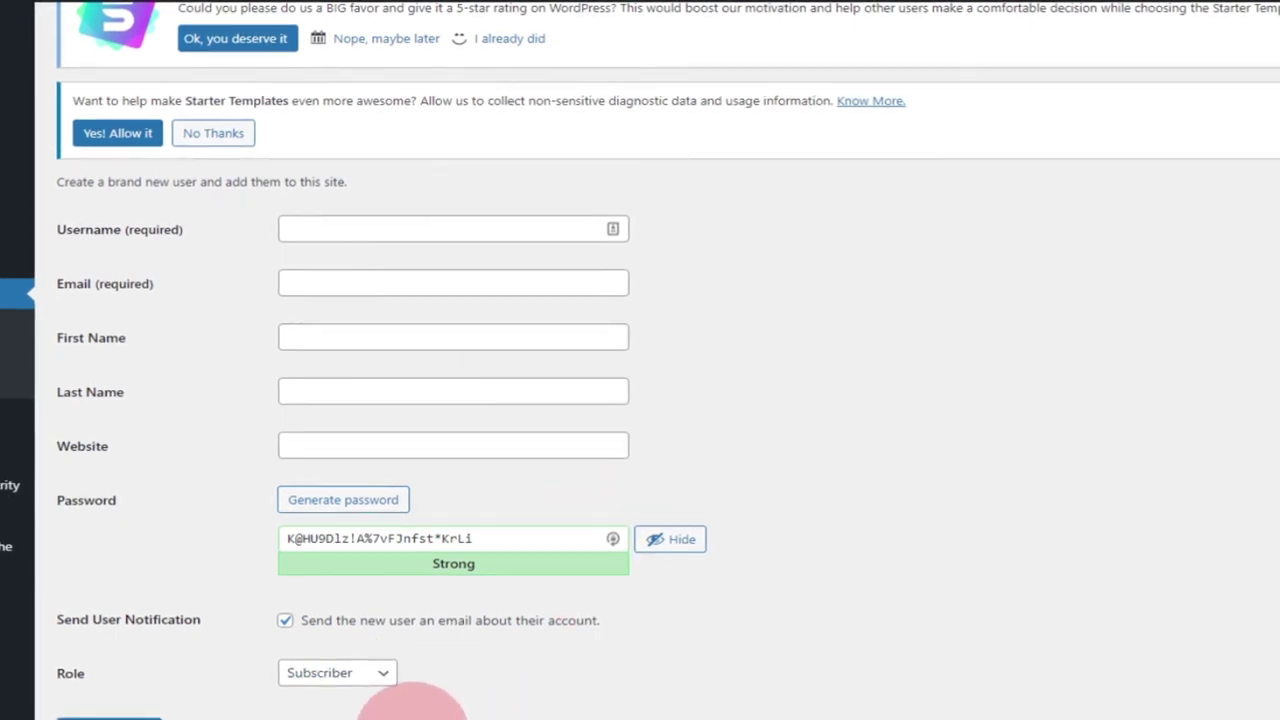
pyautogui.click(387, 678)
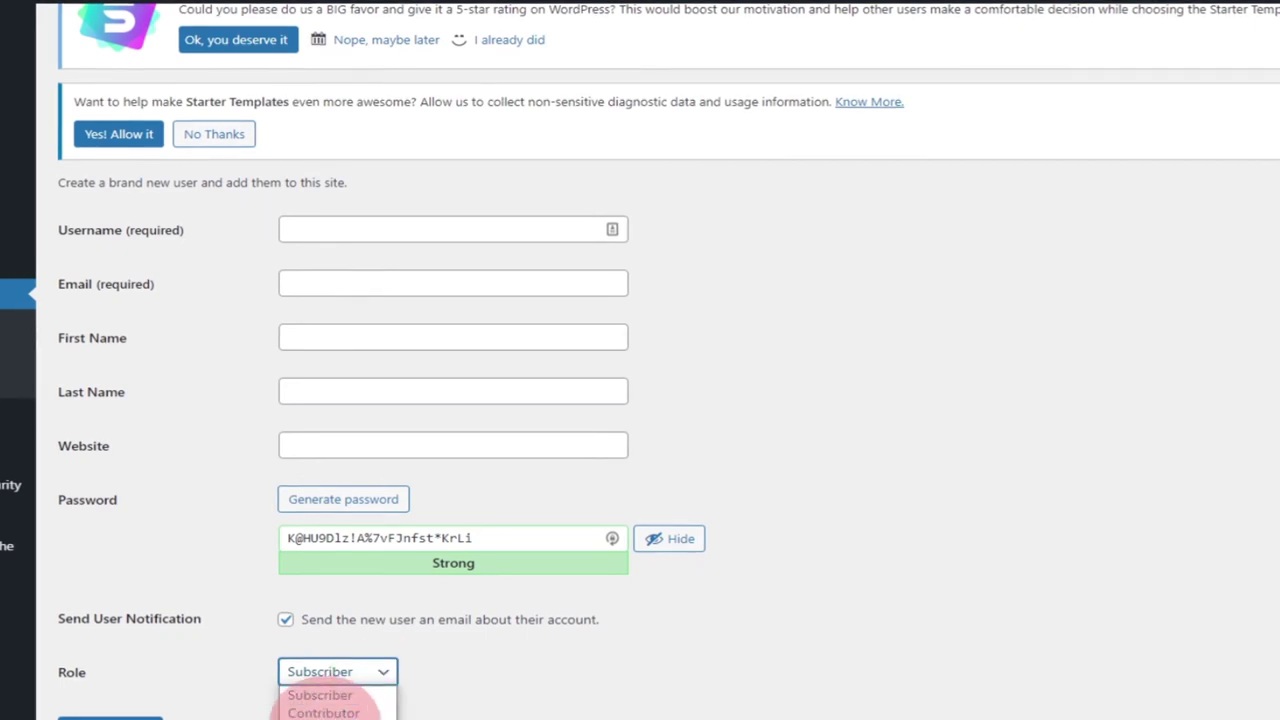
pyautogui.click(514, 700)
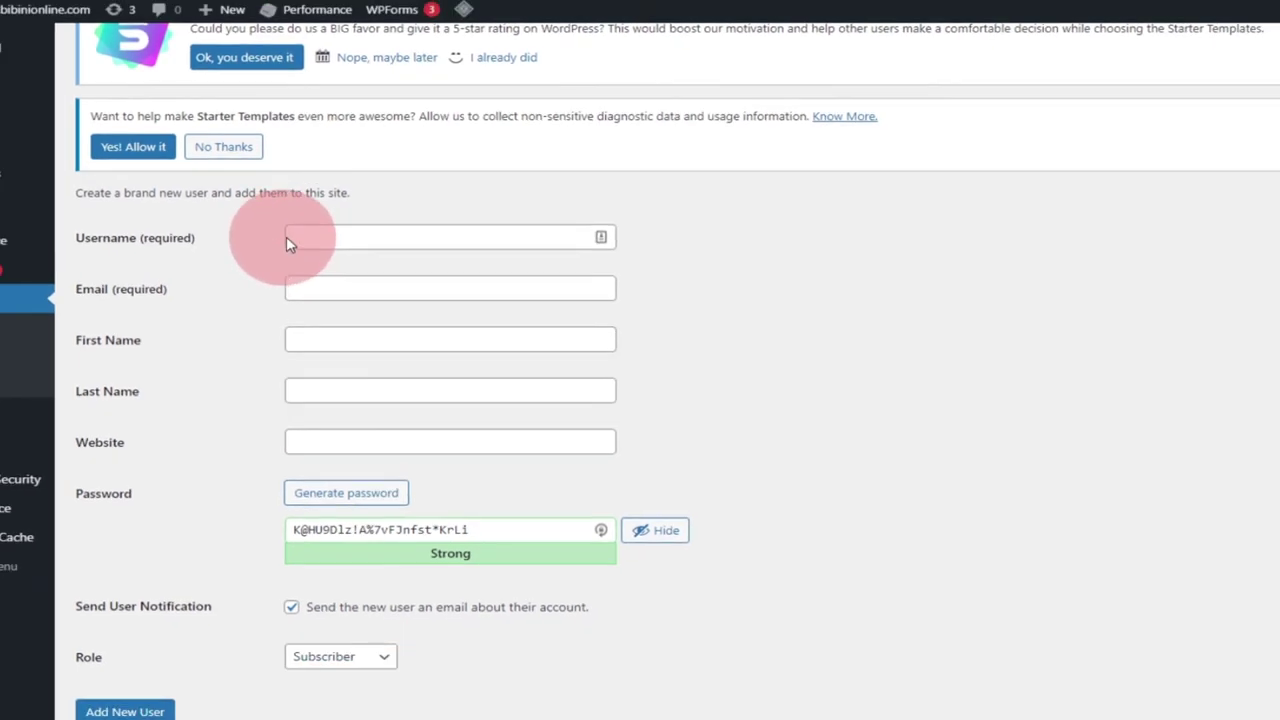
# Enter 'user' as the new account's username
pyautogui.click(290, 240)
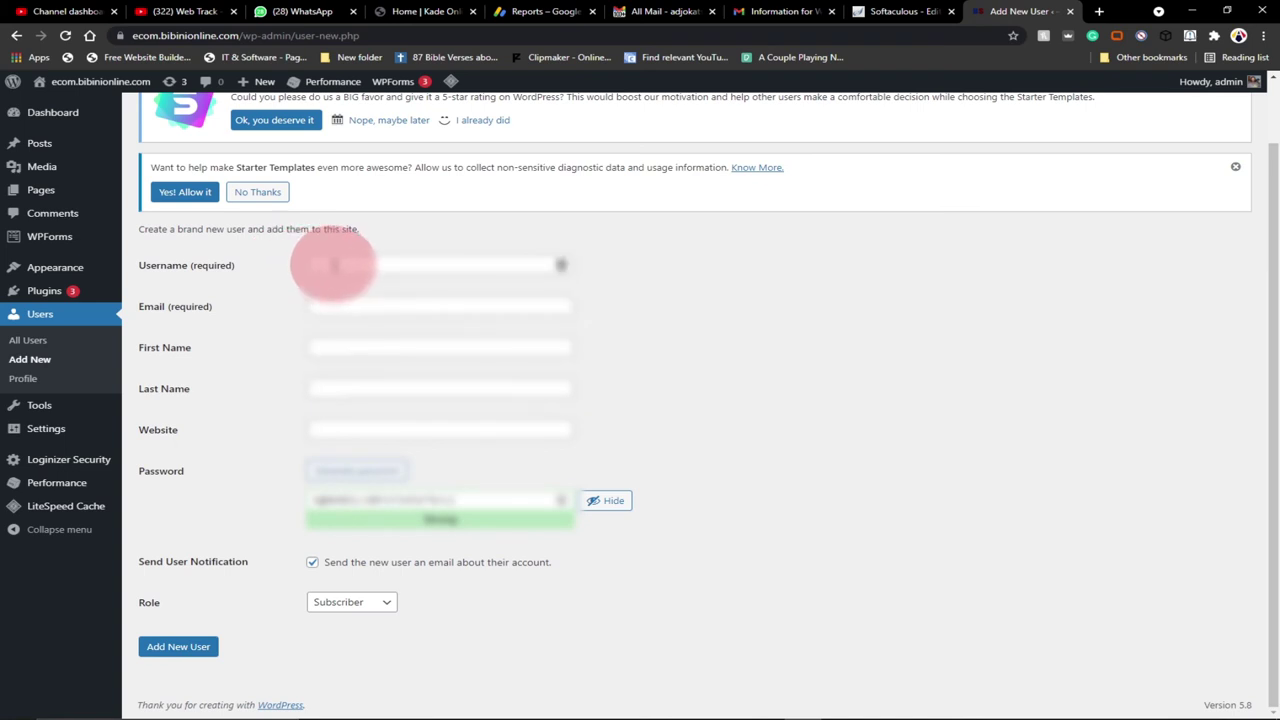
pyautogui.click(333, 265)
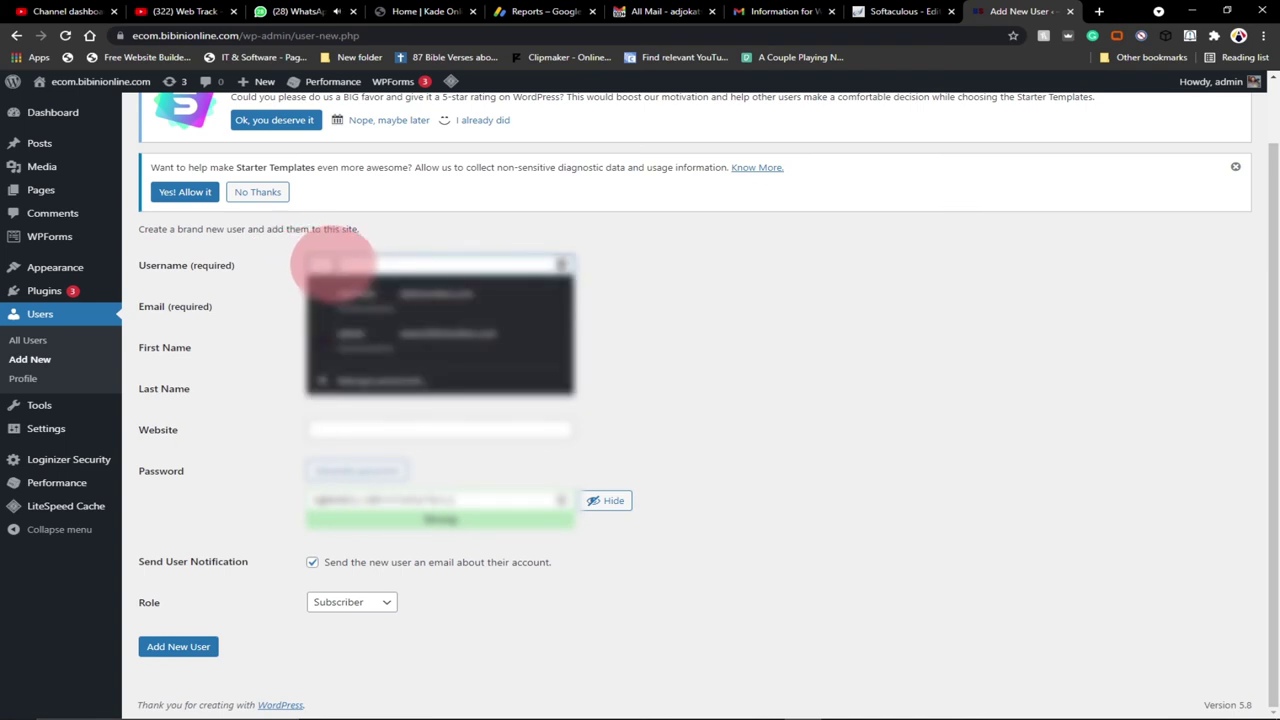
pyautogui.click(333, 264)
pyautogui.write('user')
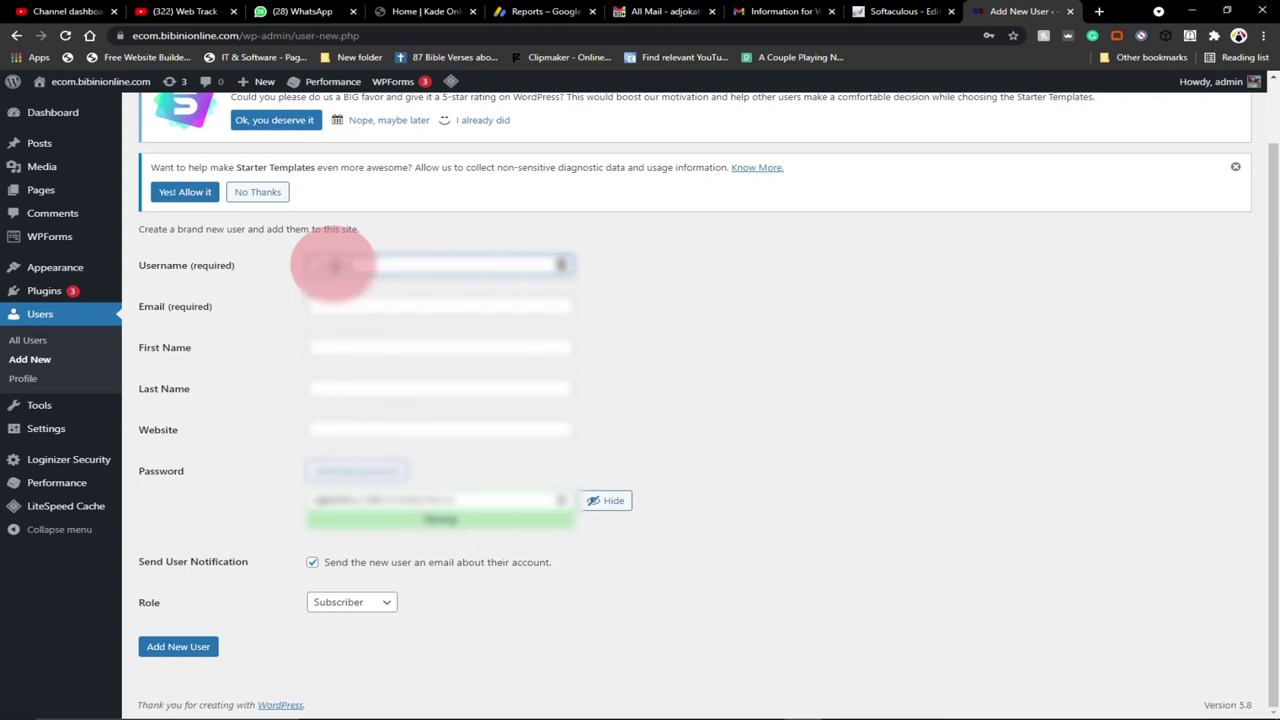
# Fill the Email field with the browser's suggested e-mail address
pyautogui.click(338, 305)
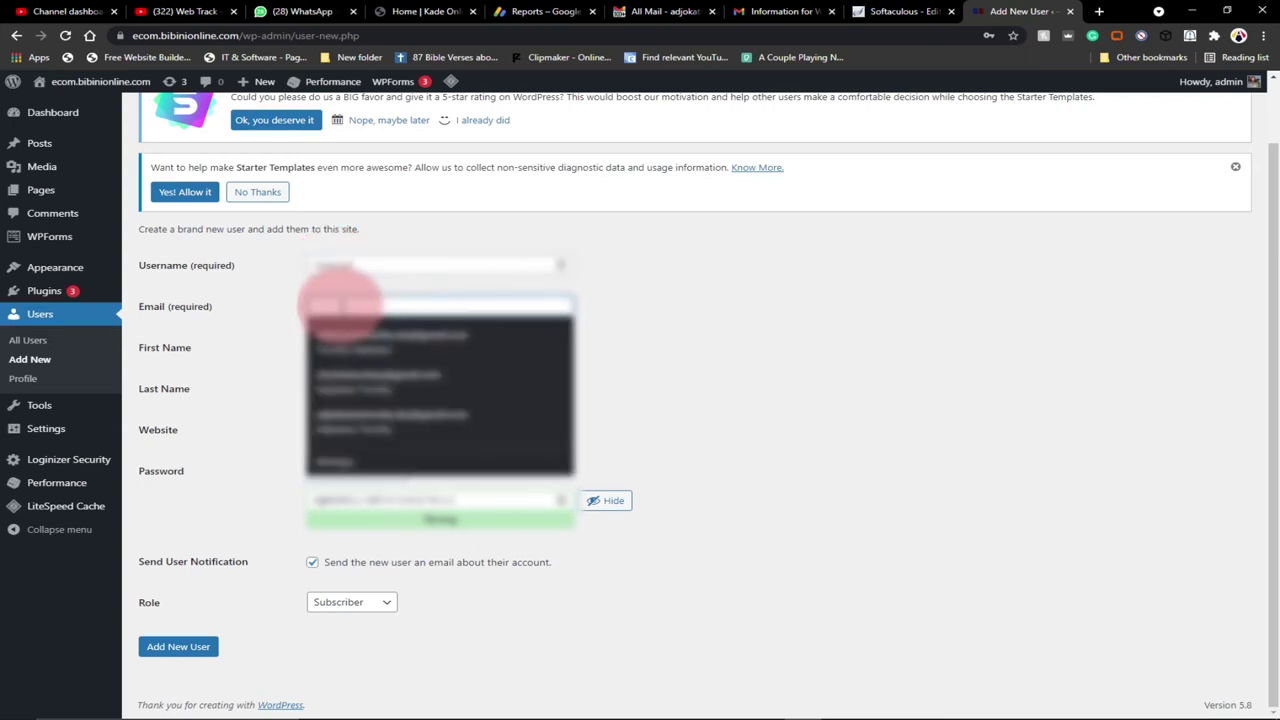
pyautogui.write('a')
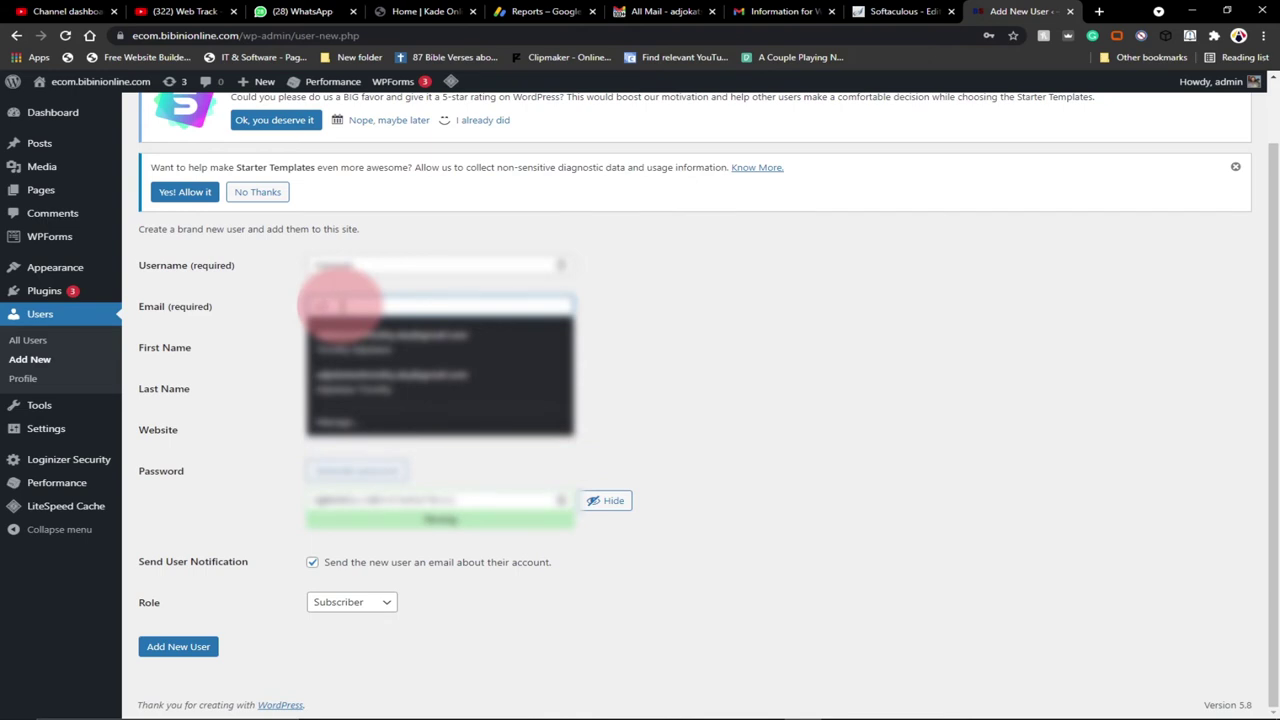
pyautogui.write('d')
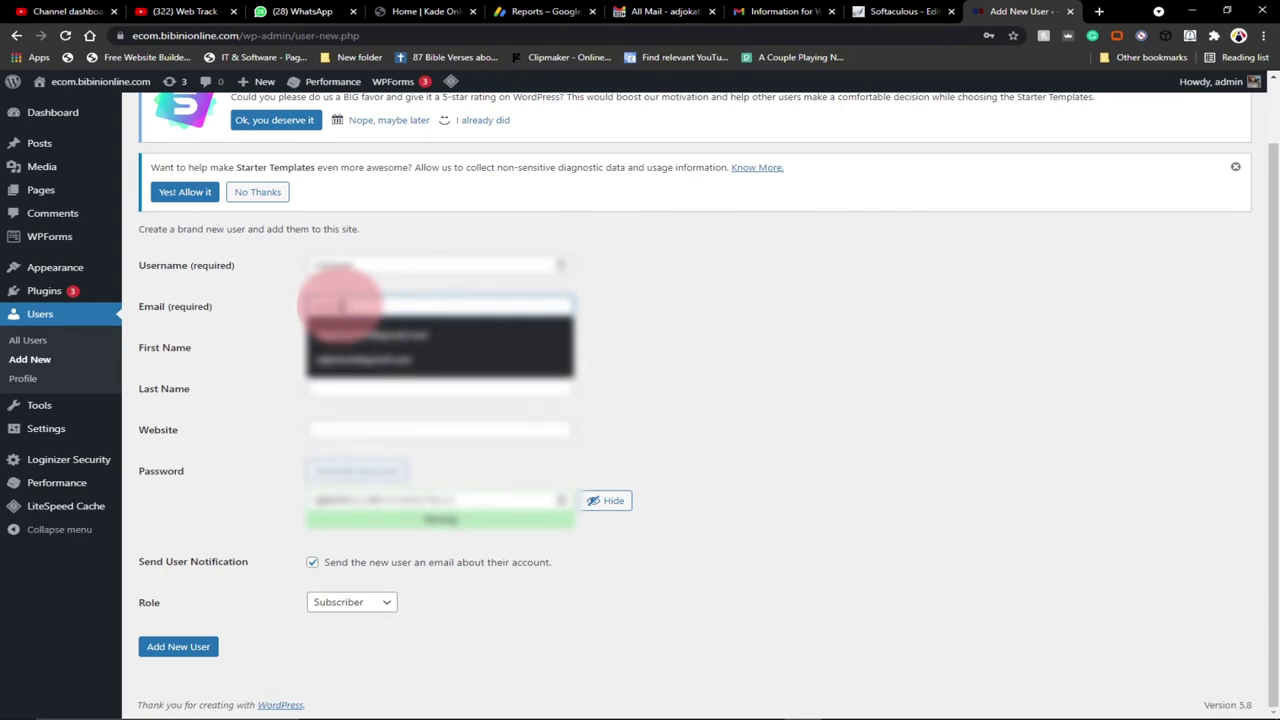
pyautogui.click(400, 336)
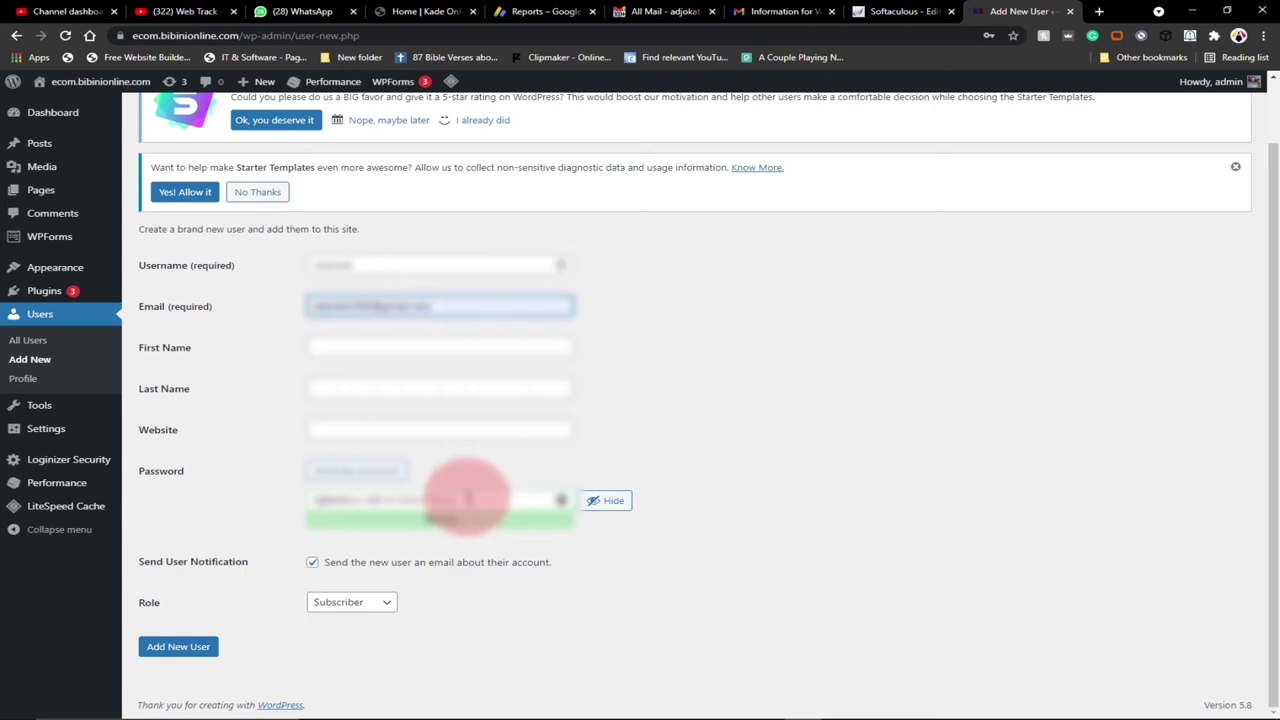
# Replace the generated password with 'test123' and confirm use of the weak password
pyautogui.moveTo(467, 497); pyautogui.dragTo(287, 500)
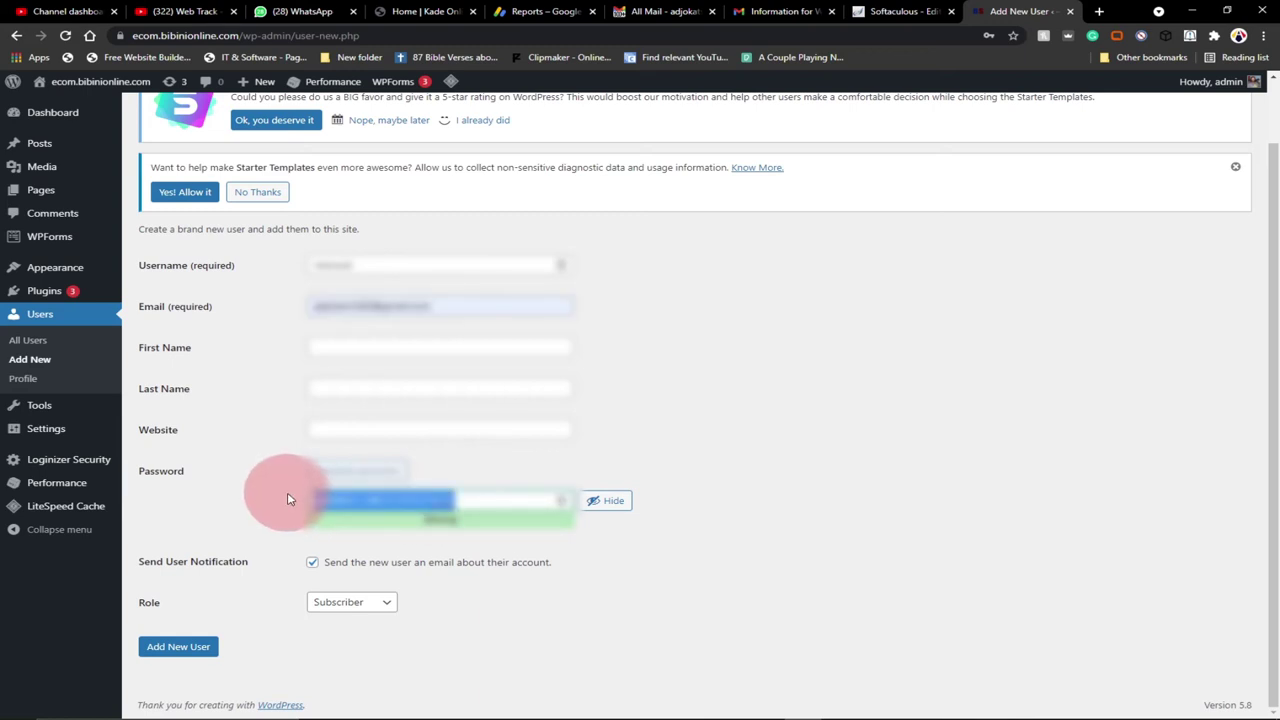
pyautogui.write('test')
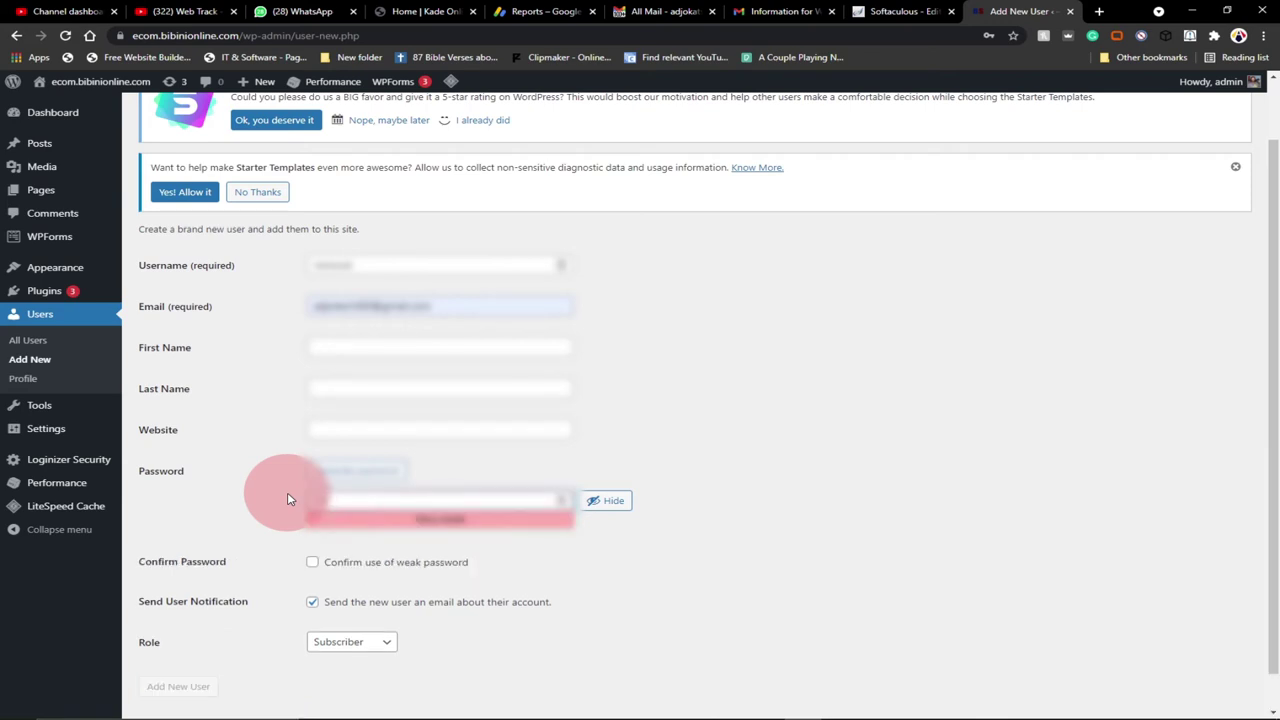
pyautogui.write('123')
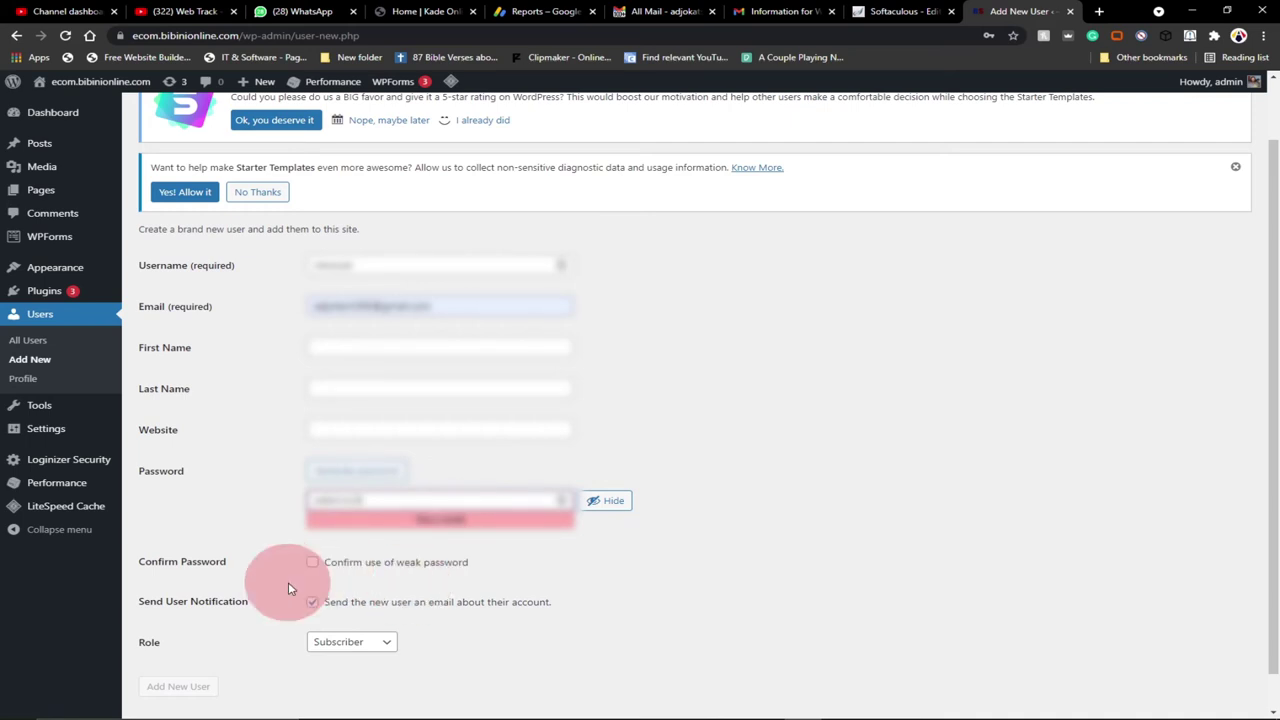
pyautogui.click(313, 564)
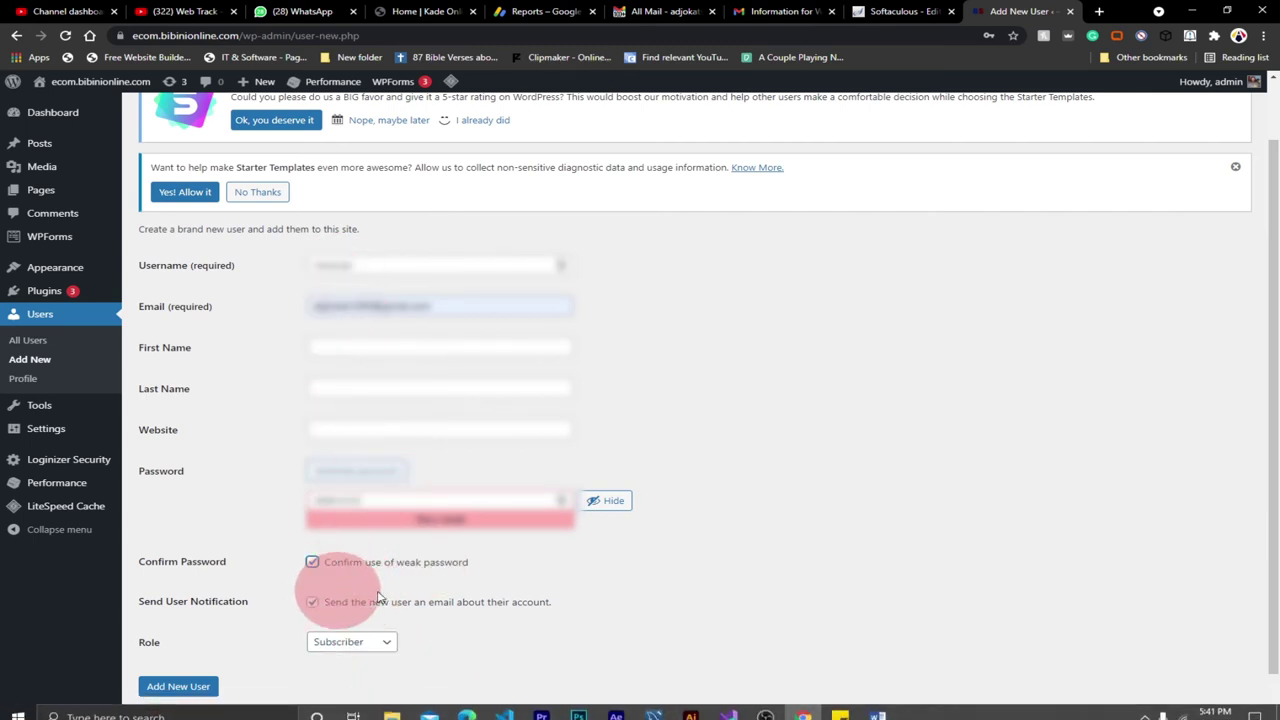
# Set the role to Author and submit the new user
pyautogui.scroll(-1, 430, 607)
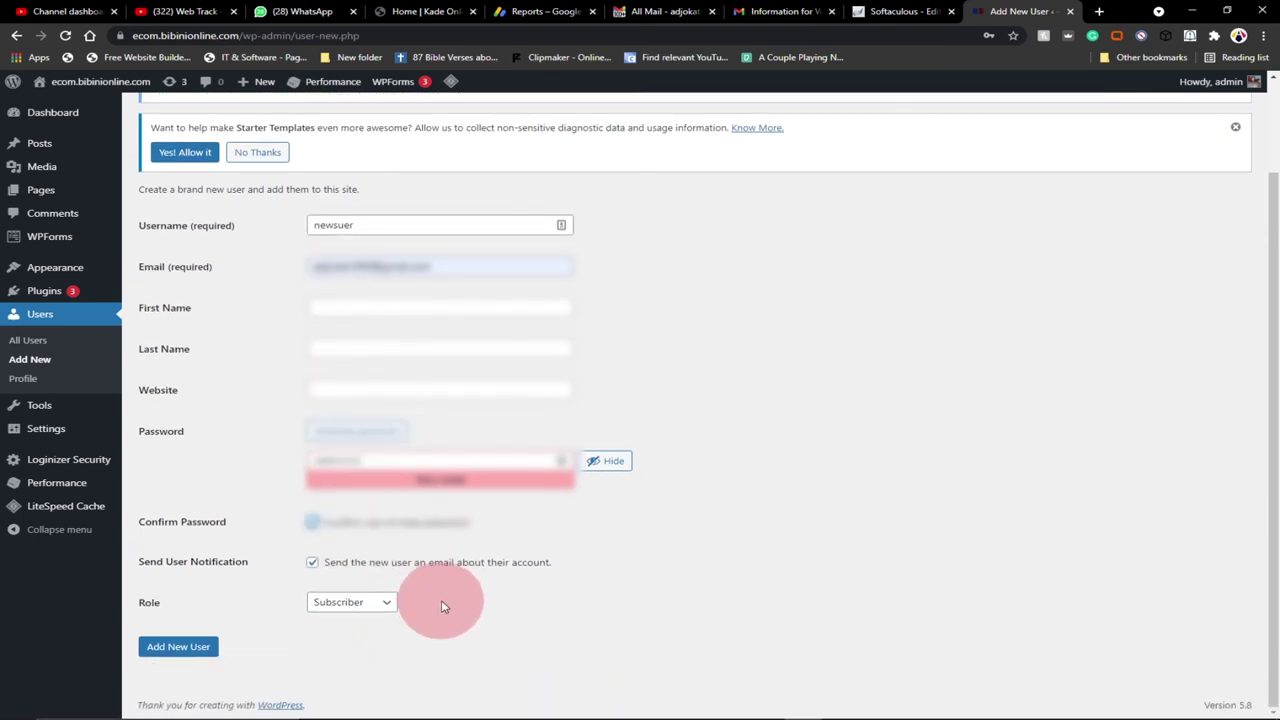
pyautogui.click(395, 603)
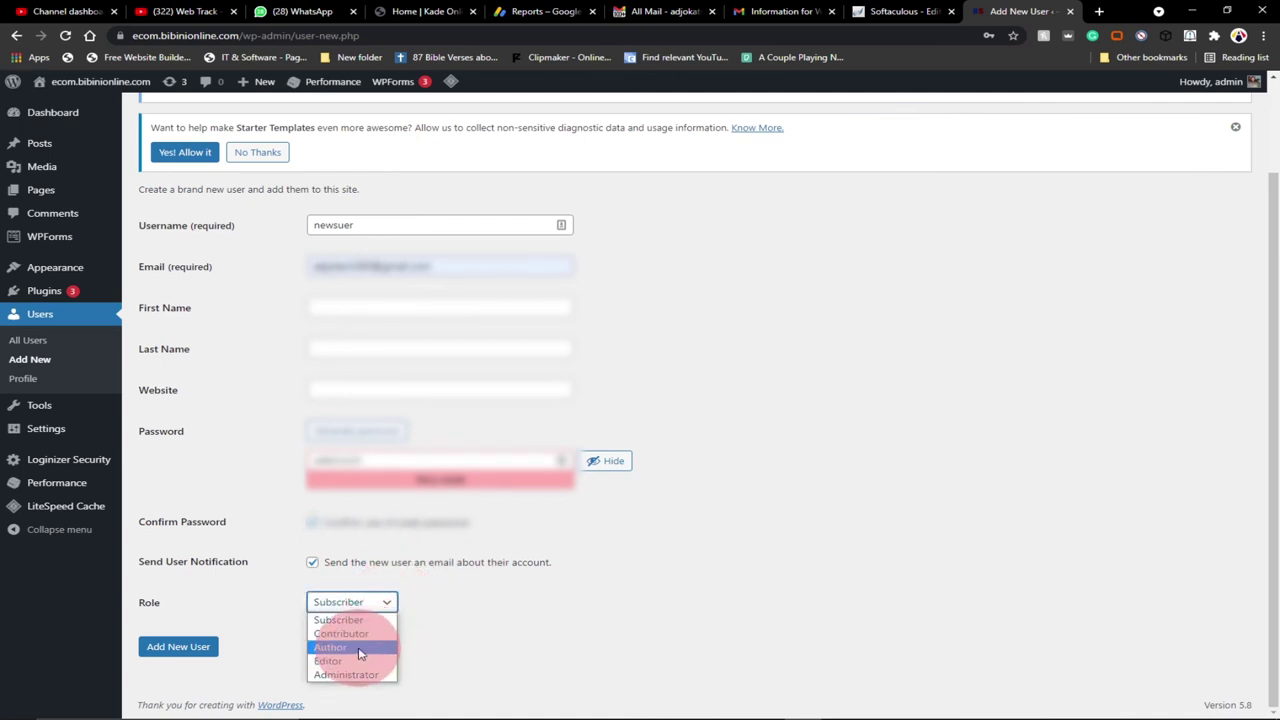
pyautogui.click(360, 648)
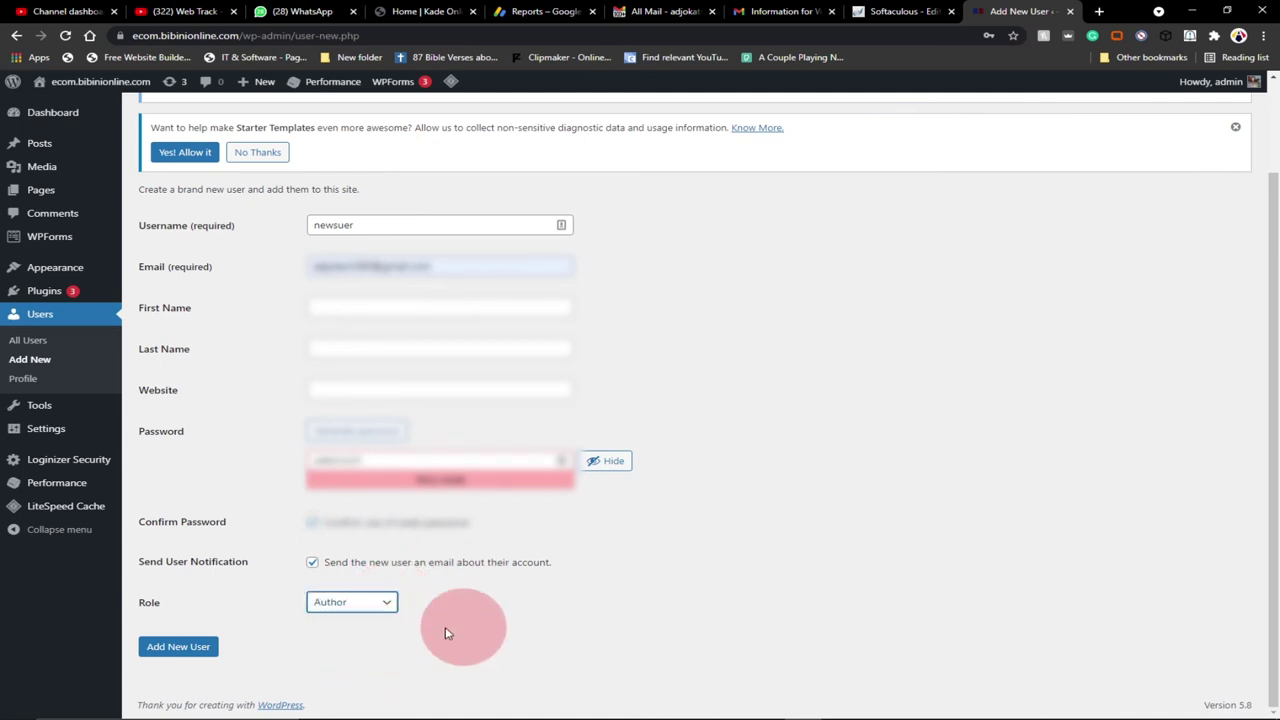
pyautogui.click(390, 602)
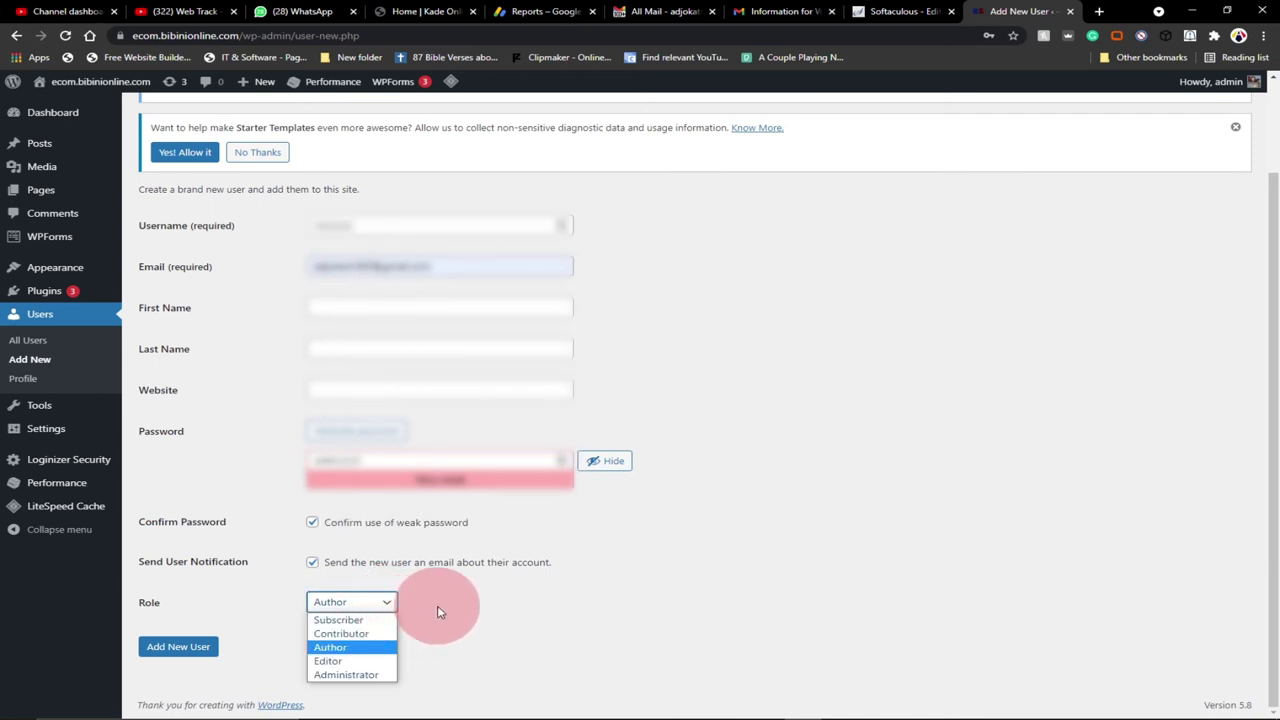
pyautogui.click(438, 611)
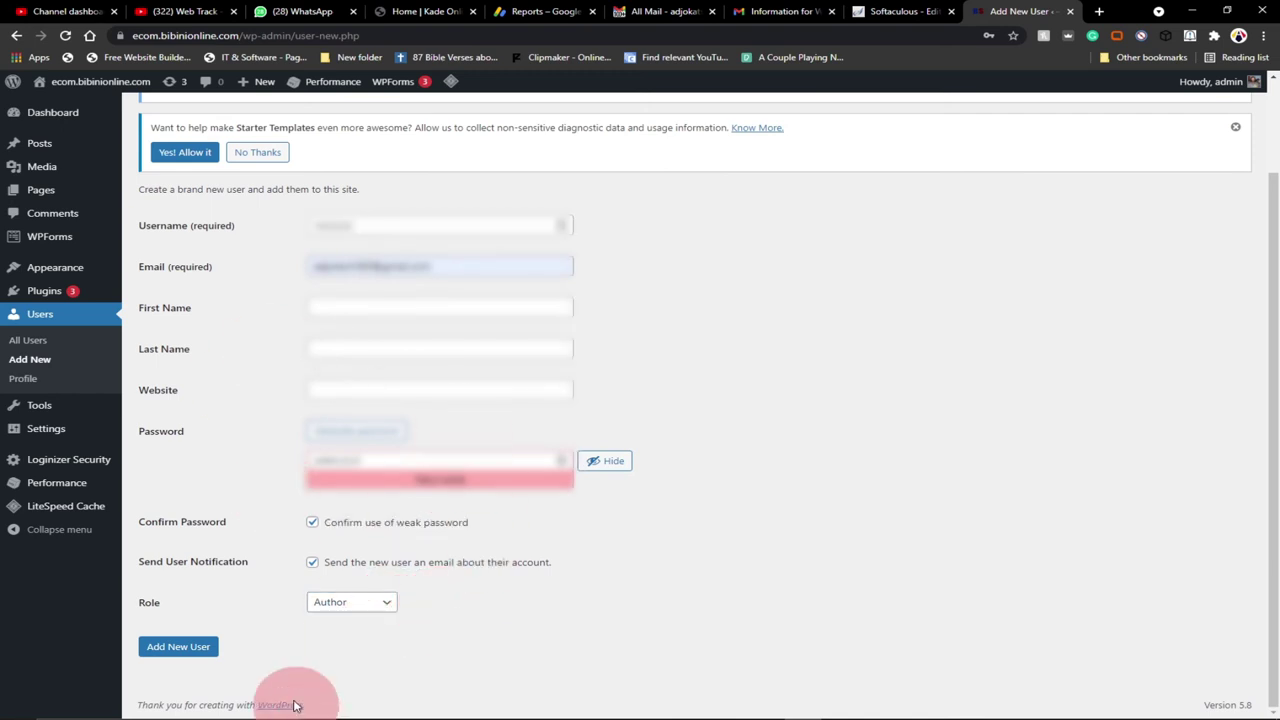
pyautogui.click(175, 645)
pyautogui.click(179, 654)
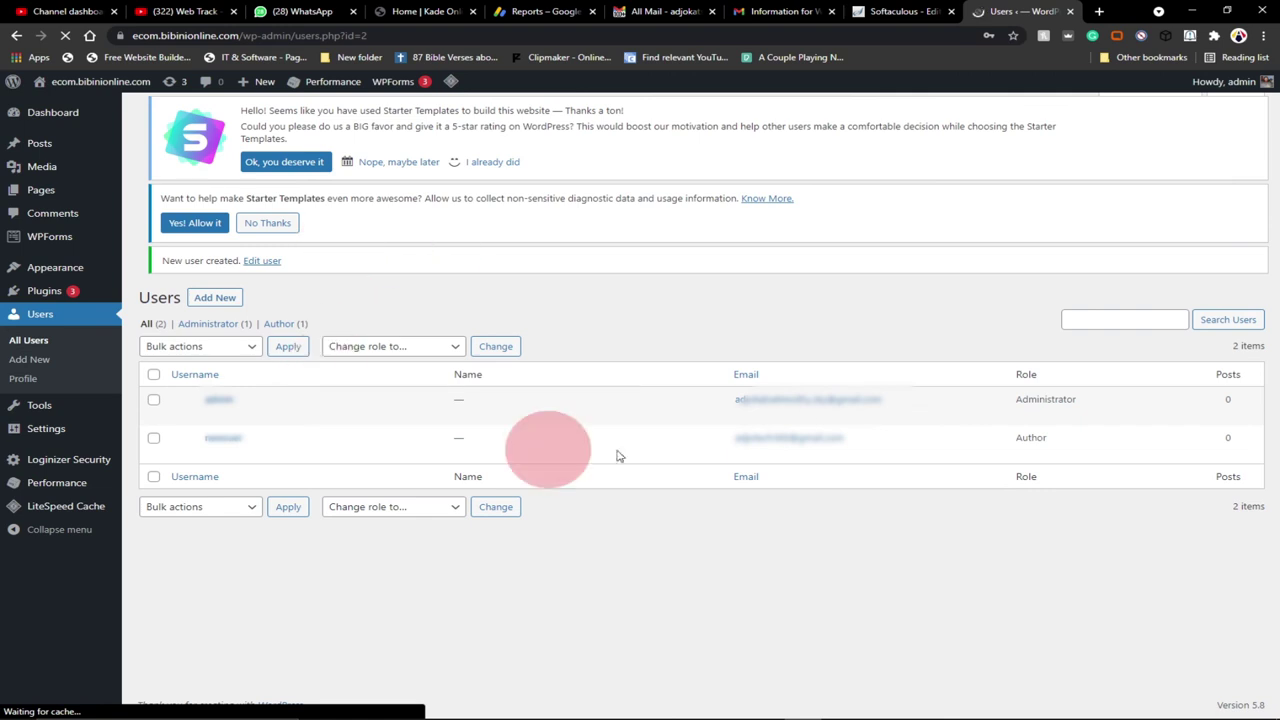
# Check the Users list for the new Author account and the 'New user created' notice
pyautogui.moveTo(251, 449)
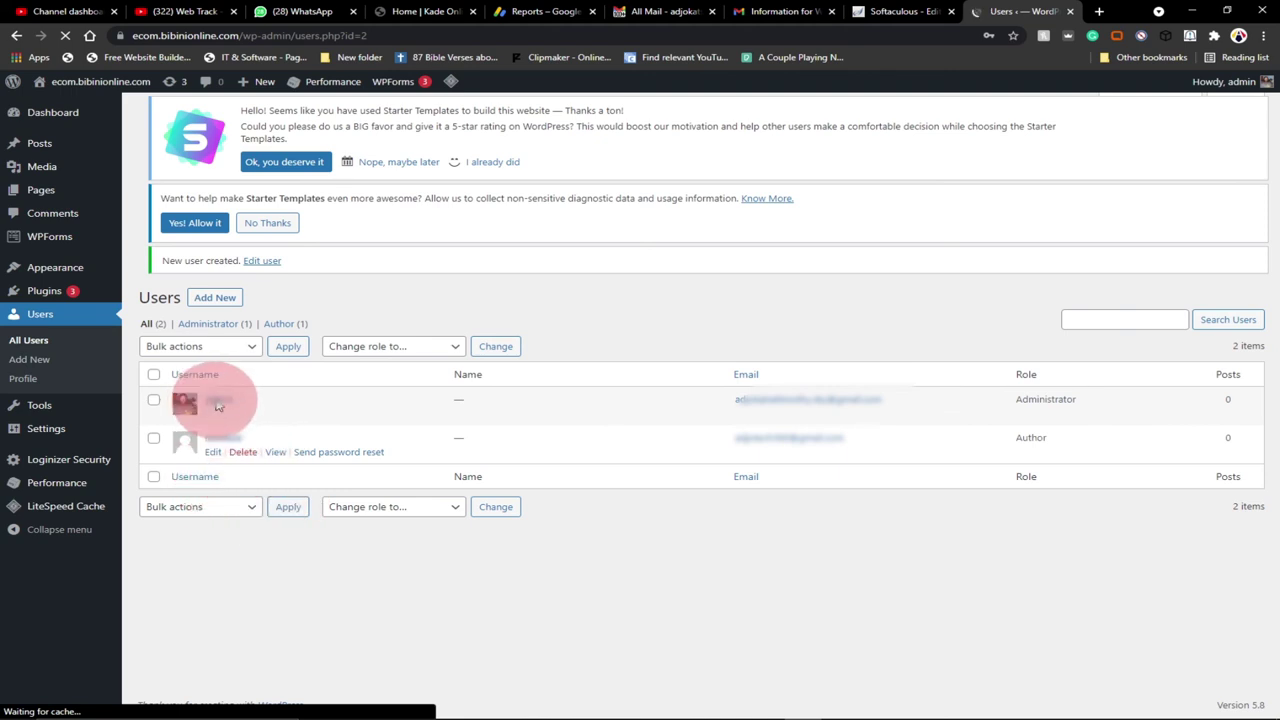
pyautogui.moveTo(278, 398)
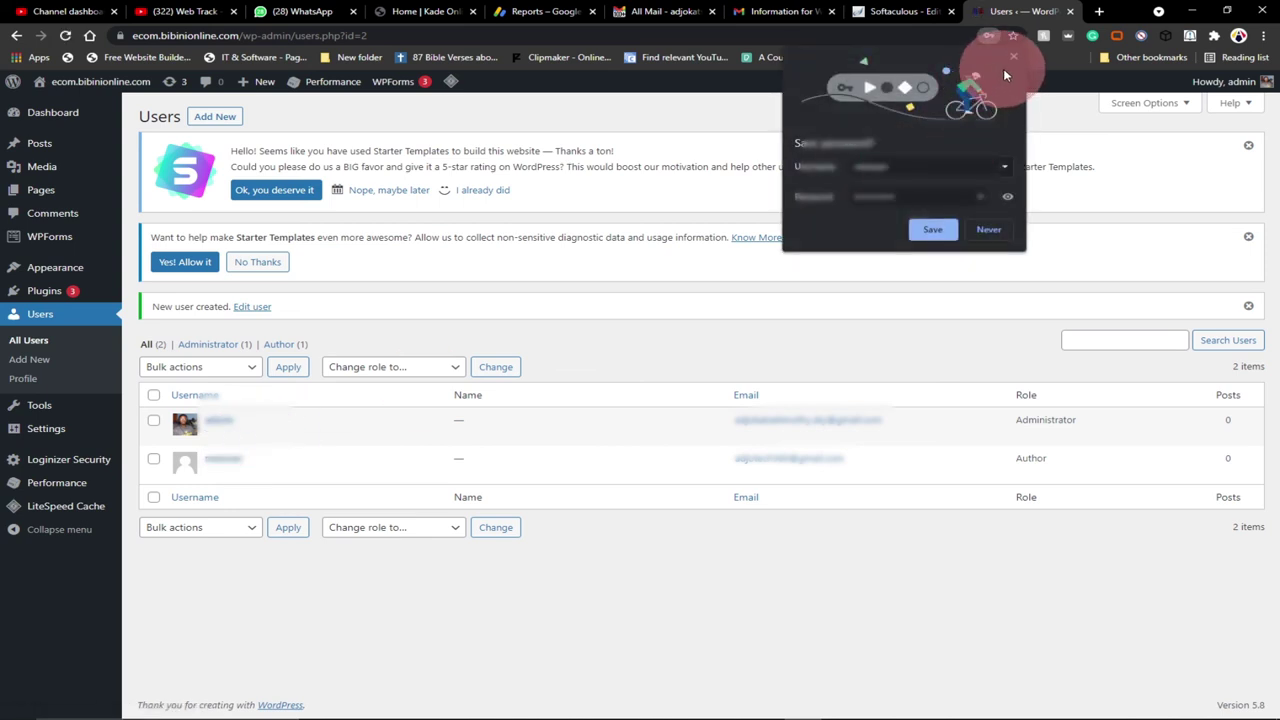
# Dismiss Chrome's save-password prompt over the Users list
pyautogui.click(1013, 58)
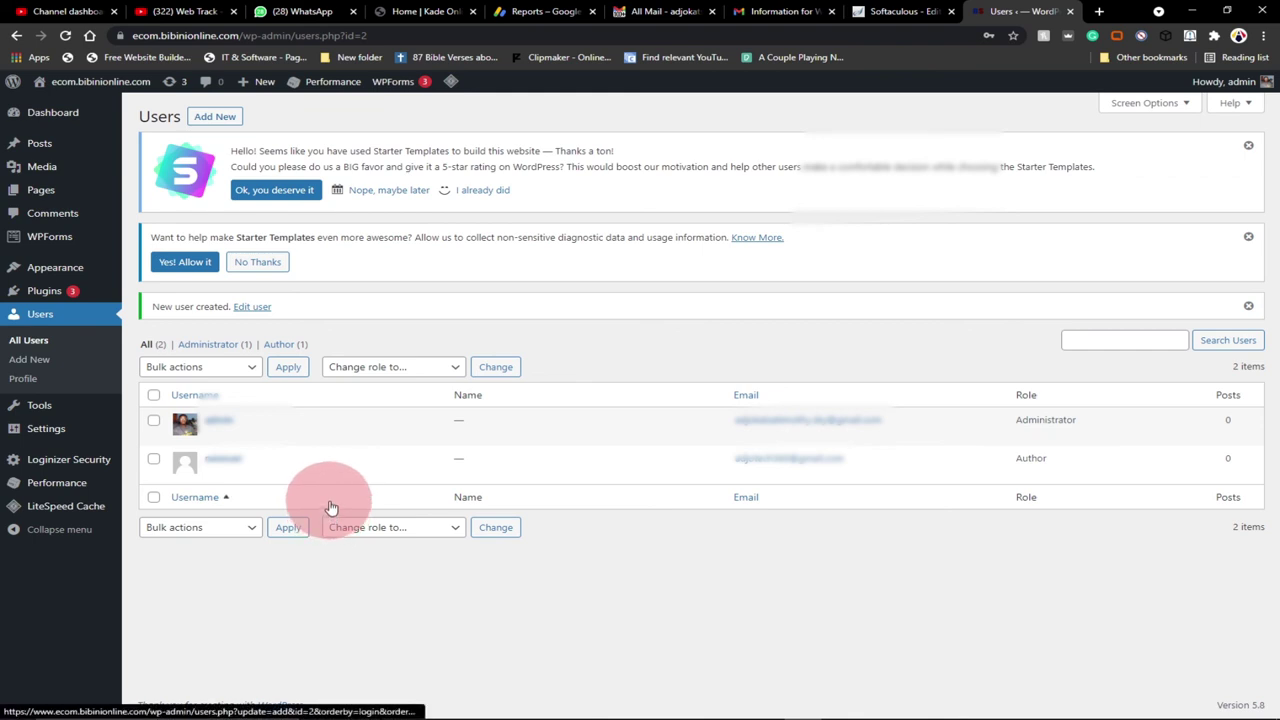
pyautogui.moveTo(1098, 712)
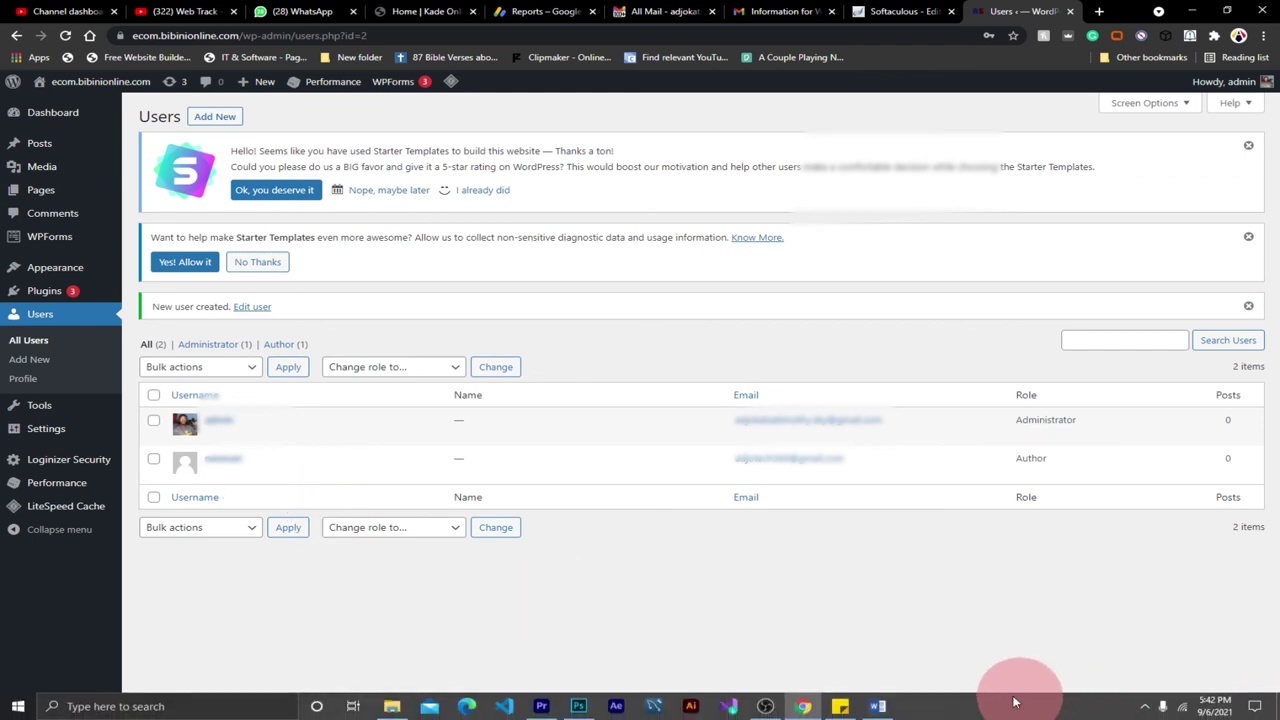